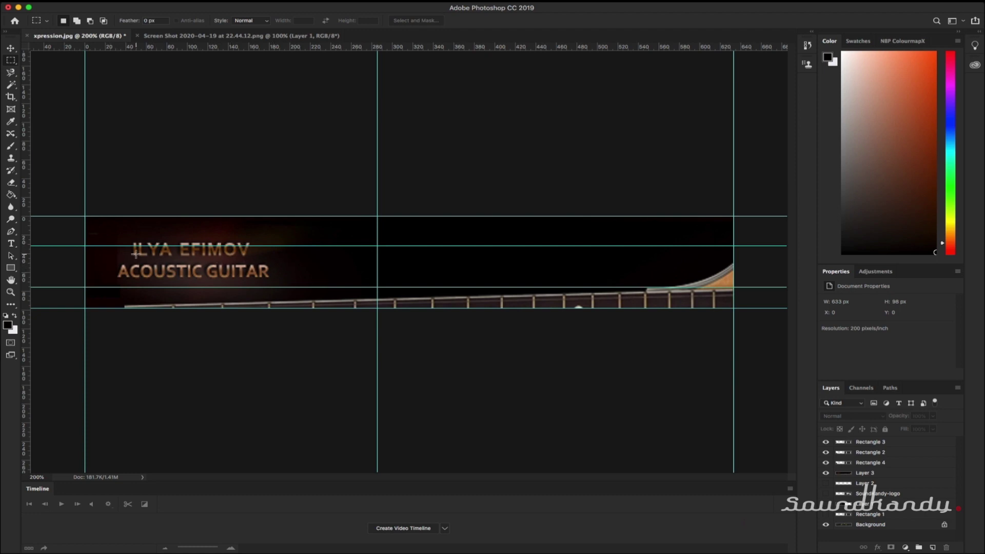
# - Switch to Kontakt and resize its window narrower and wider to check how the library banners are cropped
pyautogui.press('super+Tab')
pyautogui.press('super+Tab')
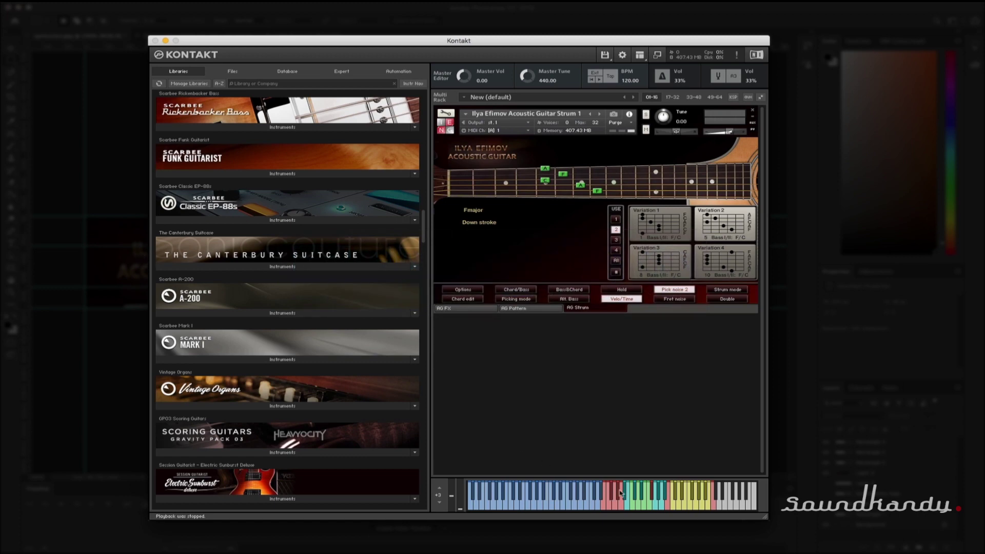
pyautogui.moveTo(764, 517); pyautogui.dragTo(592, 504)
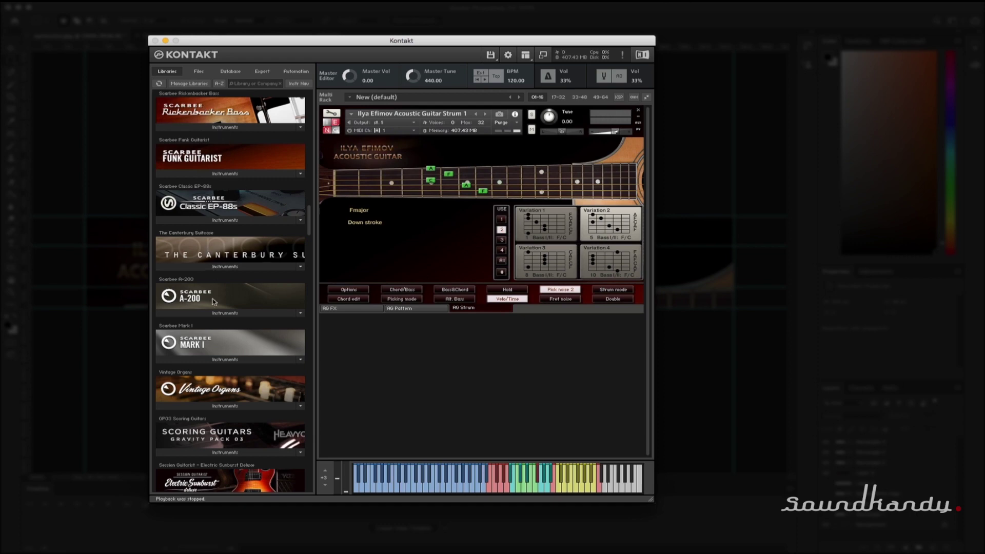
pyautogui.moveTo(650, 498)
pyautogui.mouseDown()
pyautogui.moveTo(787, 513)
pyautogui.moveTo(663, 490)
pyautogui.mouseUp()
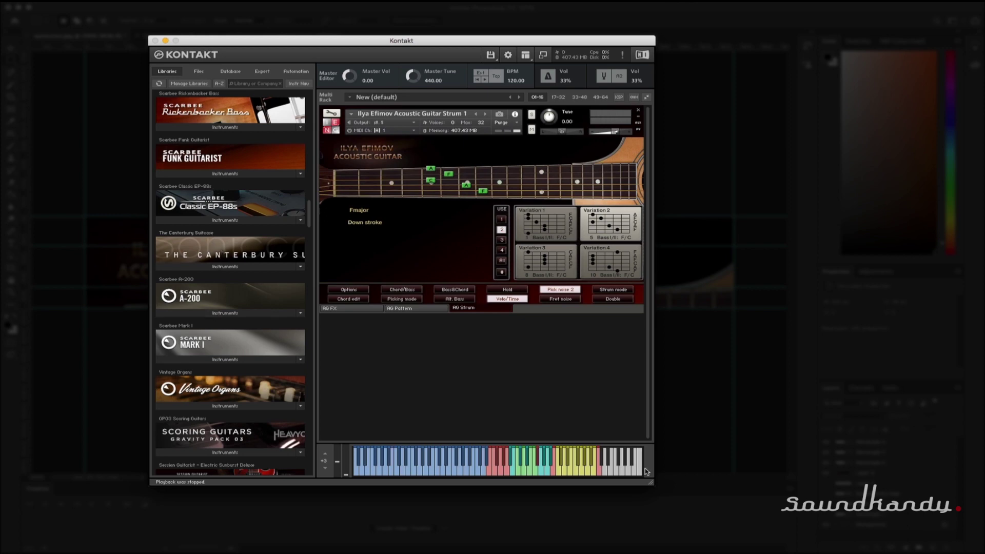
pyautogui.moveTo(654, 484); pyautogui.dragTo(789, 504)
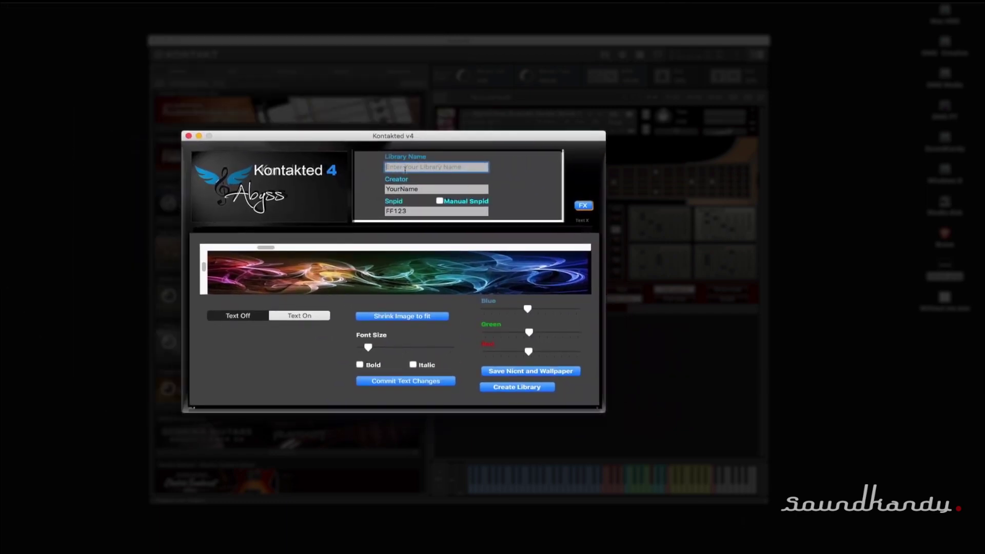
# - In Kontakted v4, set the library name to Acoustic Guitar Strum and the creator to Ilya Efimov
pyautogui.rightClick(406, 168)
pyautogui.click(416, 191)
pyautogui.press('Up')
pyautogui.press('Delete')
pyautogui.press('Delete')
pyautogui.press('Delete')
pyautogui.press('Delete')
pyautogui.press('Delete')
pyautogui.press('Delete')
pyautogui.press('Delete')
pyautogui.press('Delete')
pyautogui.press('Delete')
pyautogui.press('Delete')
pyautogui.press('Delete')
pyautogui.press('Delete')
pyautogui.press('Tab')
pyautogui.write('Ilya Efimov')
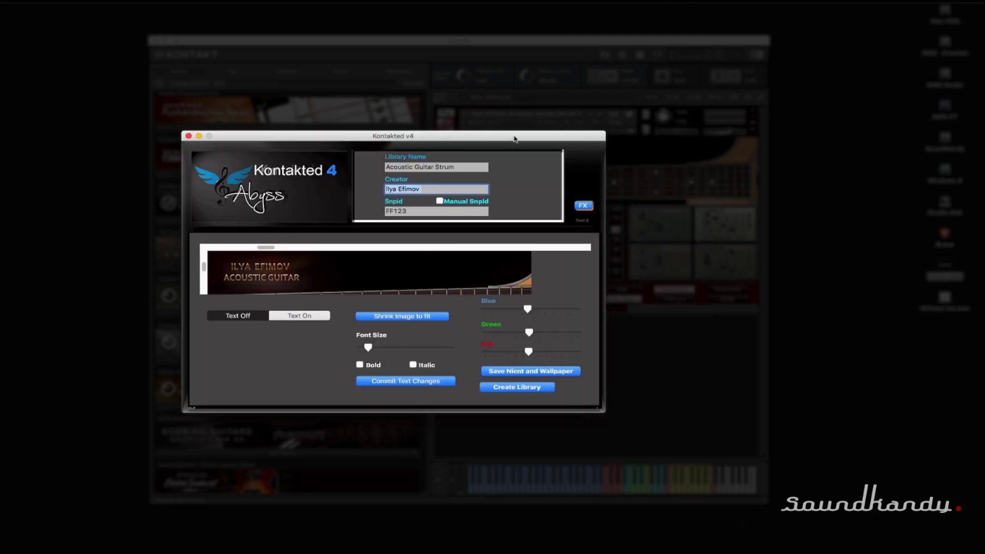
# - Save the library's nicnt and wallpaper files to the desktop and close Kontakted
pyautogui.moveTo(514, 138); pyautogui.dragTo(519, 125)
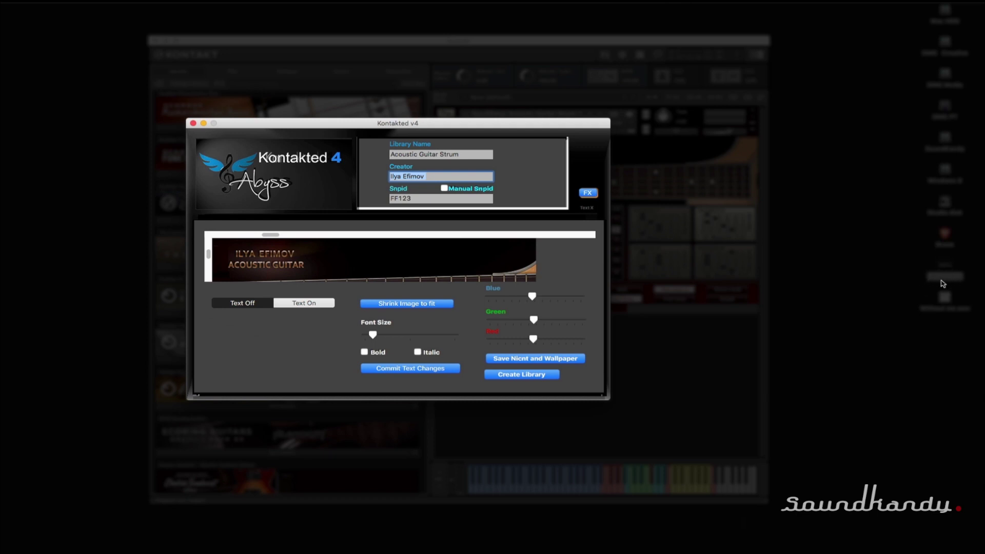
pyautogui.click(554, 356)
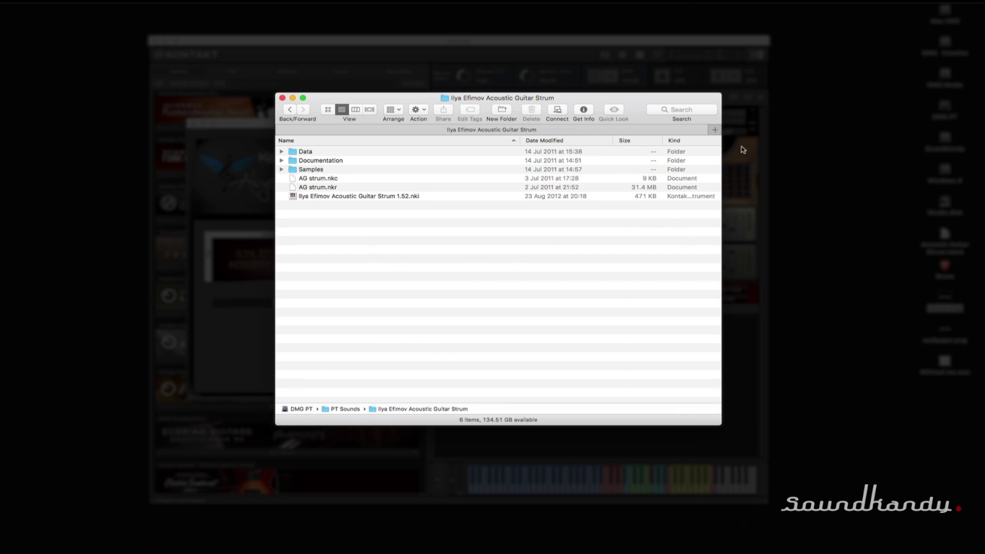
pyautogui.moveTo(634, 106); pyautogui.dragTo(515, 263)
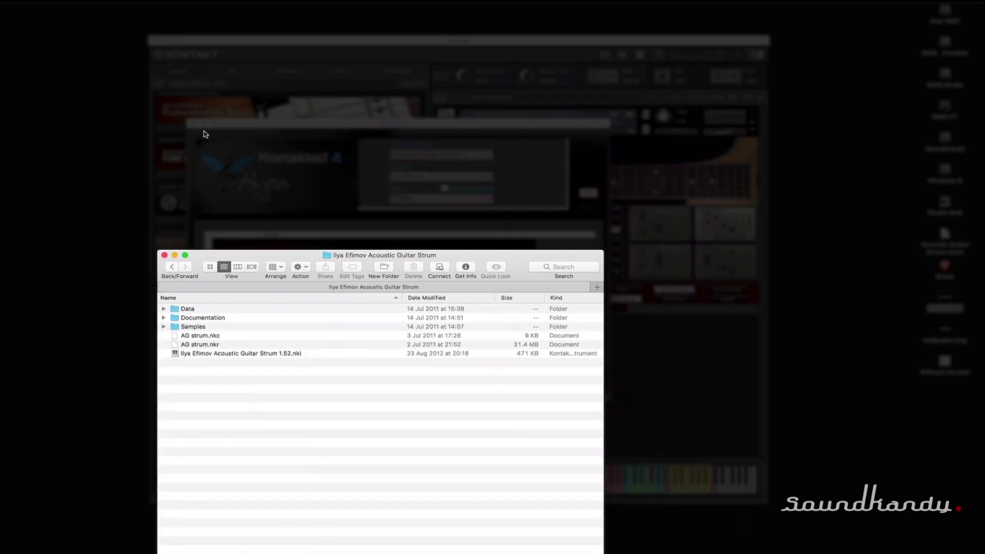
pyautogui.click(190, 124)
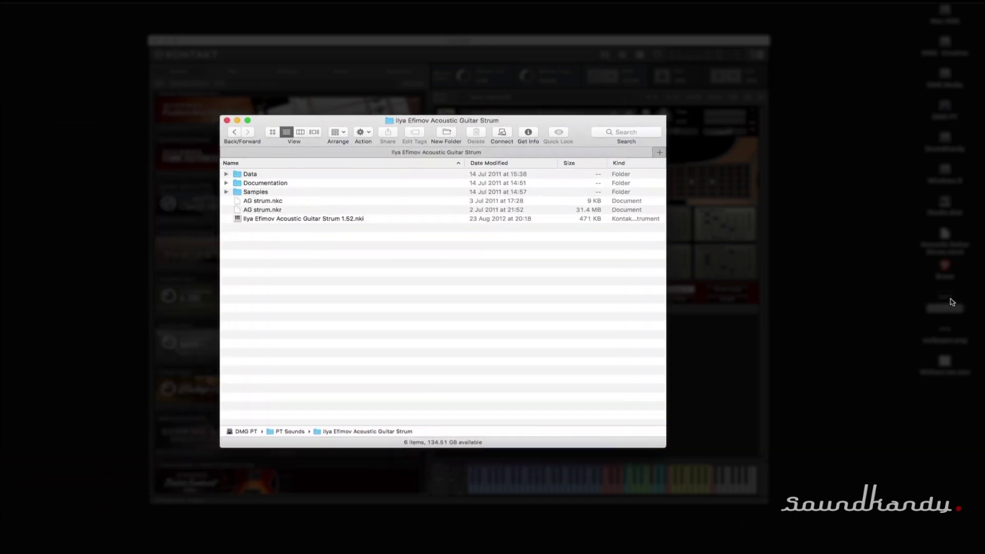
# - Copy wallpaper.png and Acoustic Guitar Strum.nicnt from the desktop into the Ilya Efimov Acoustic Guitar Strum folder in Finder
pyautogui.click(944, 333)
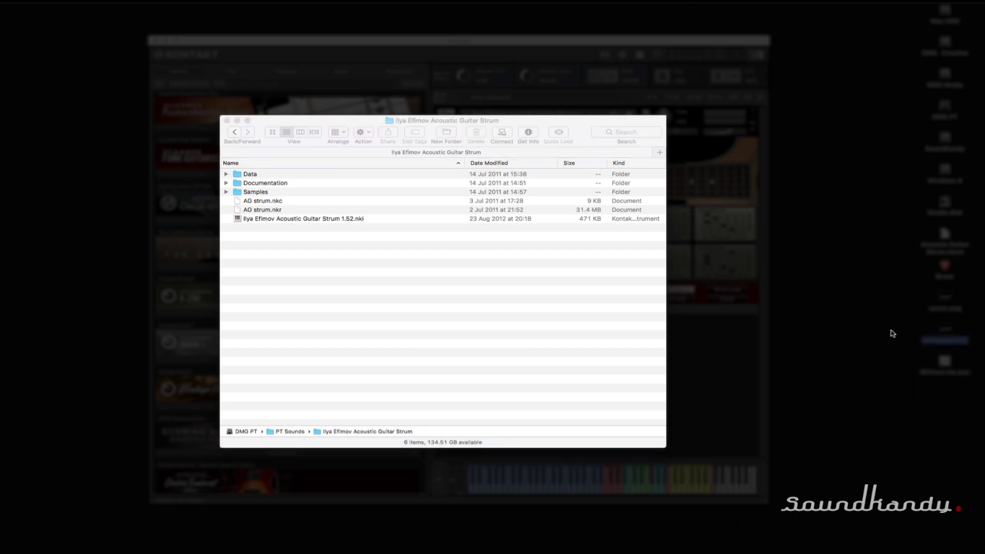
pyautogui.moveTo(943, 332); pyautogui.dragTo(499, 321)
pyautogui.moveTo(947, 235); pyautogui.dragTo(405, 360)
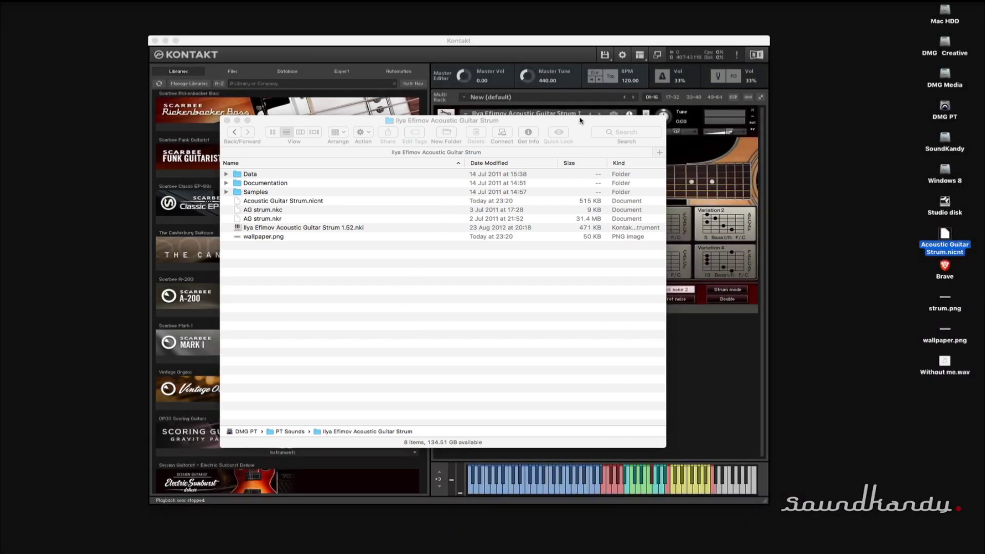
# - Switch back to Kontakt and reorder the Acoustic Guitar Strum library to sit between Kontakt Factory Library and Grand Marimba
pyautogui.click(181, 145)
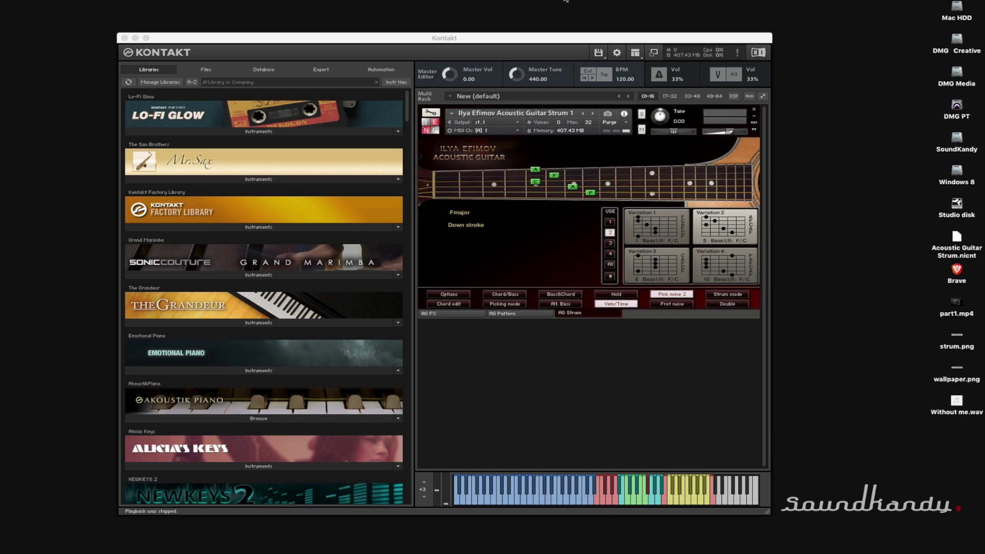
pyautogui.moveTo(498, 40); pyautogui.dragTo(501, 39)
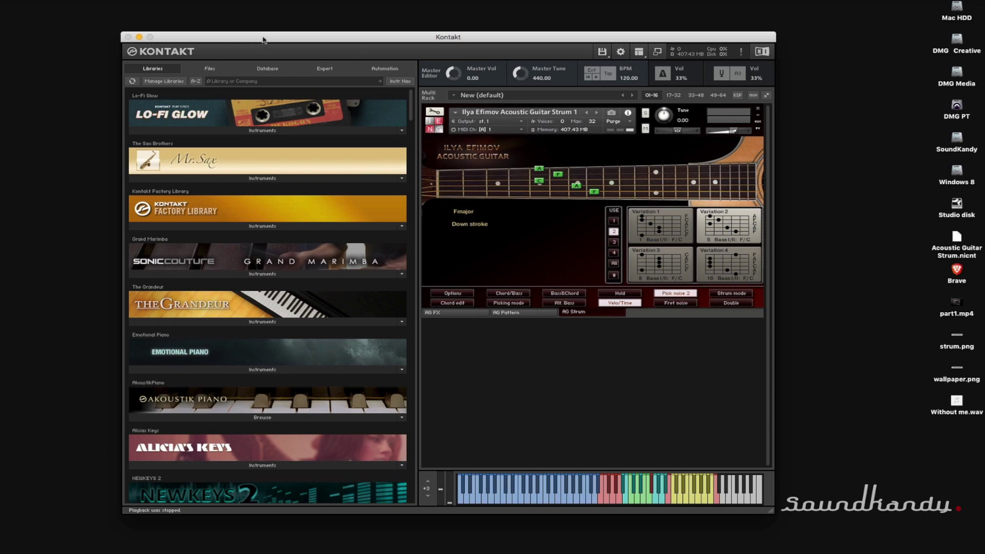
pyautogui.moveTo(262, 40); pyautogui.dragTo(264, 48)
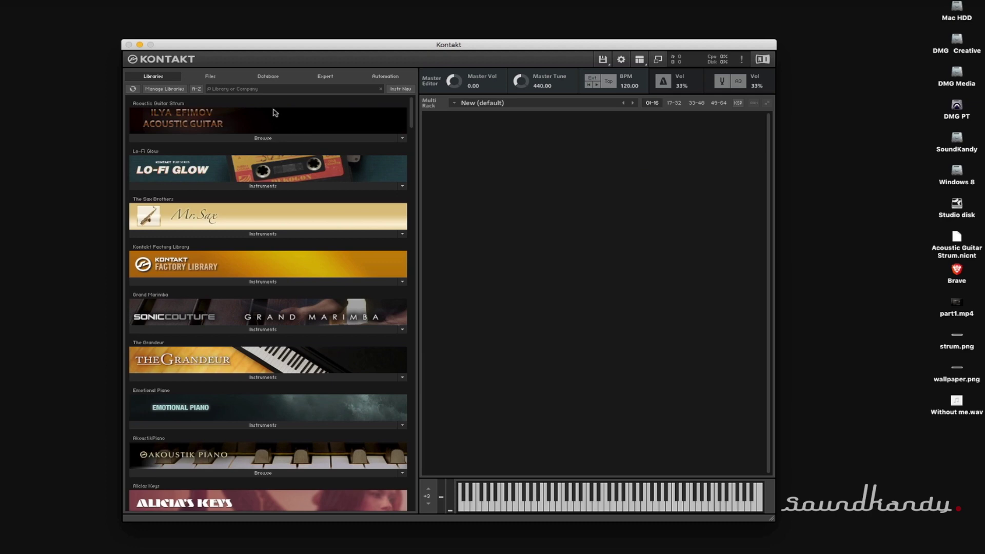
pyautogui.moveTo(273, 105); pyautogui.dragTo(278, 234)
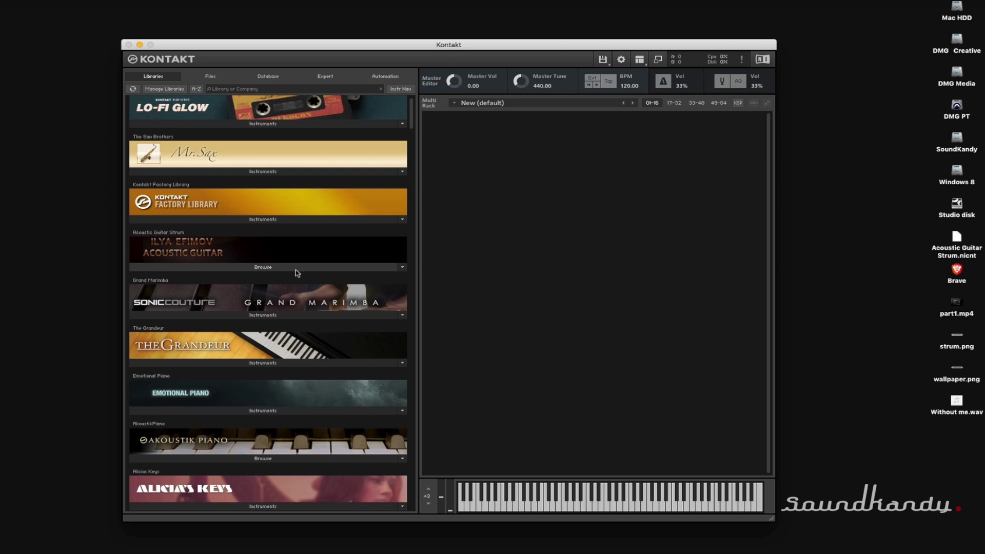
# - Load Ilya Efimov Acoustic Guitar Strum 1.52.nki from the Acoustic Guitar Strum library into the rack and collapse the library's file list
pyautogui.click(210, 267)
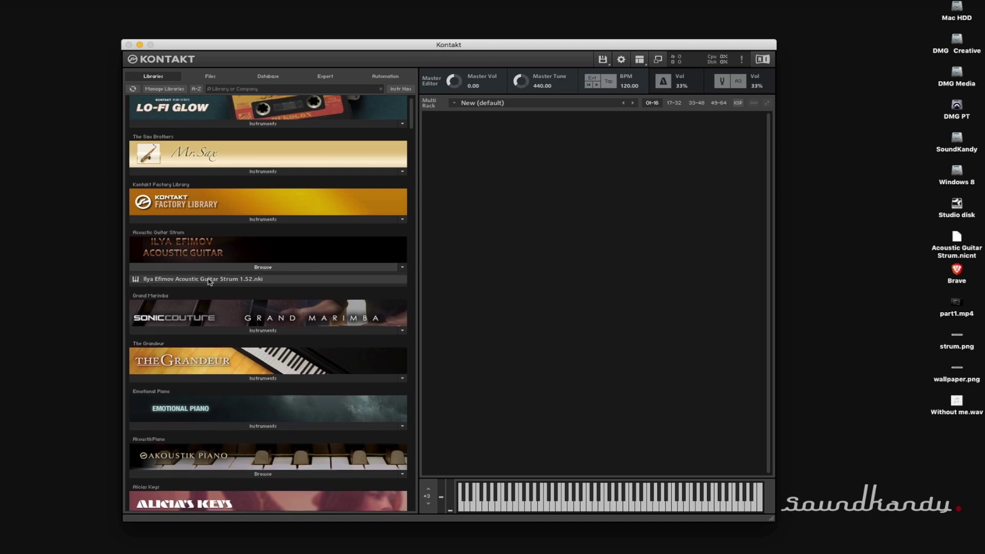
pyautogui.moveTo(160, 282); pyautogui.dragTo(655, 253)
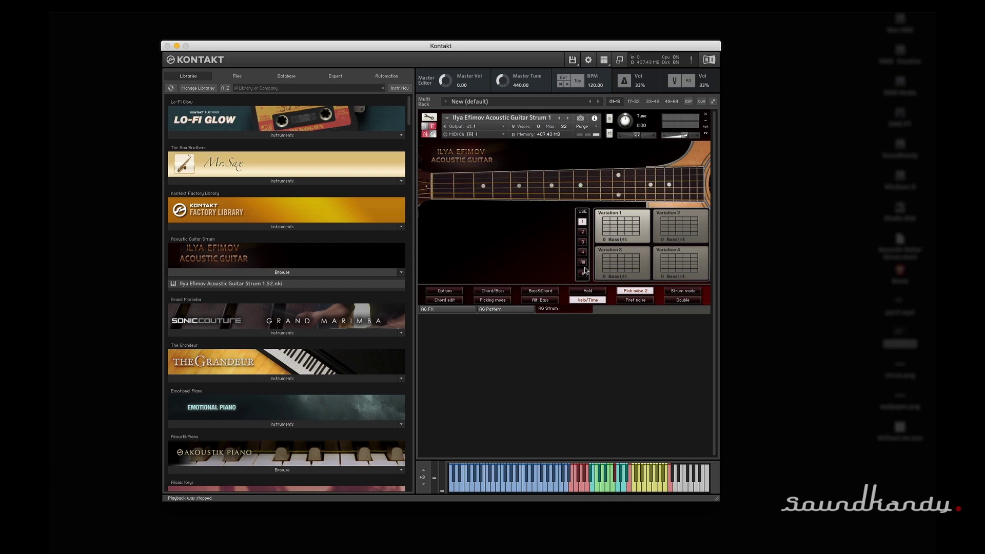
pyautogui.click(358, 273)
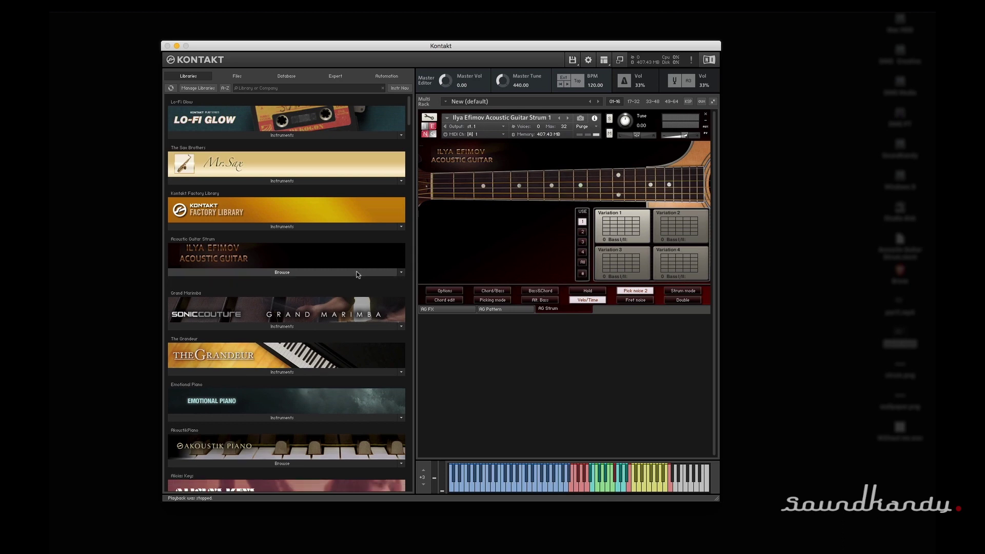